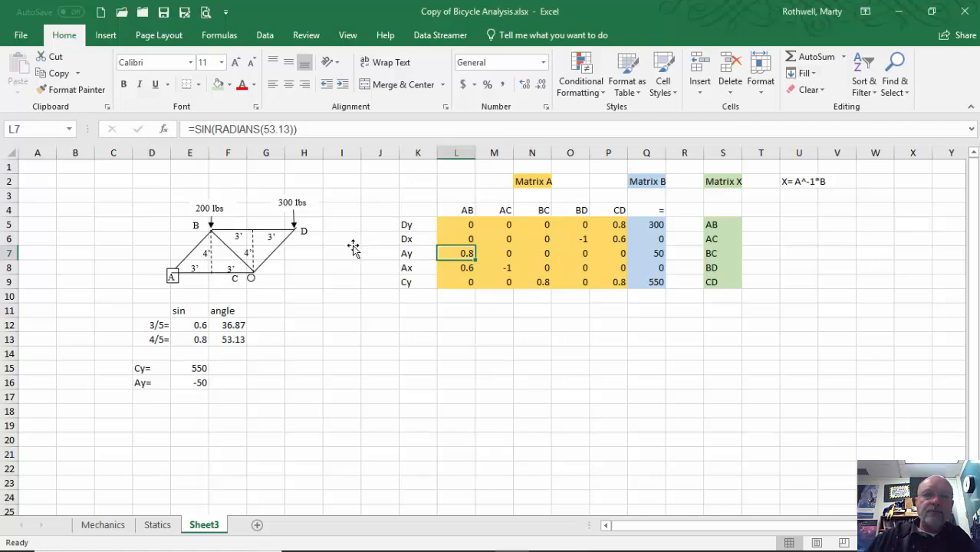
Review the 300 load, the X = A^-1·B equation note, and CD's Dy and Dx coefficients
left_click(415, 208)
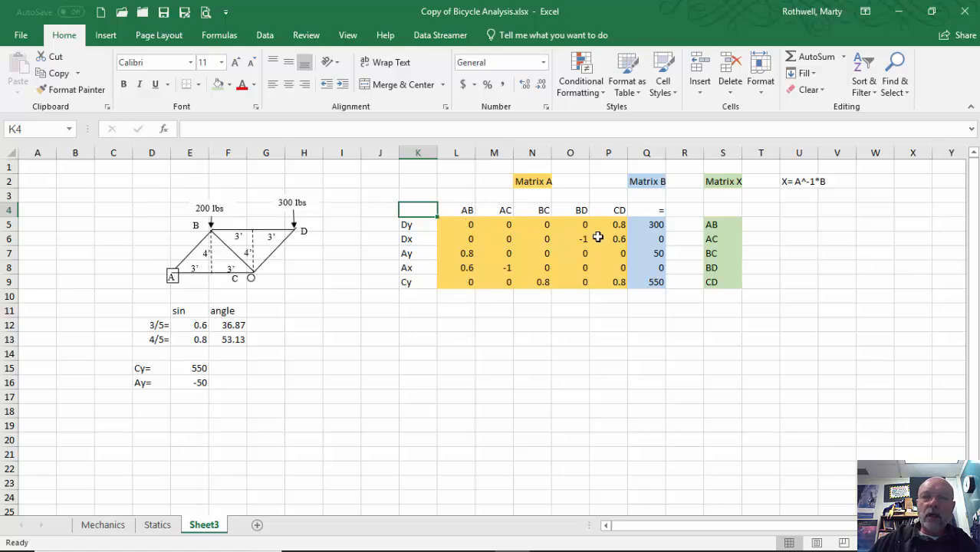
left_click(654, 225)
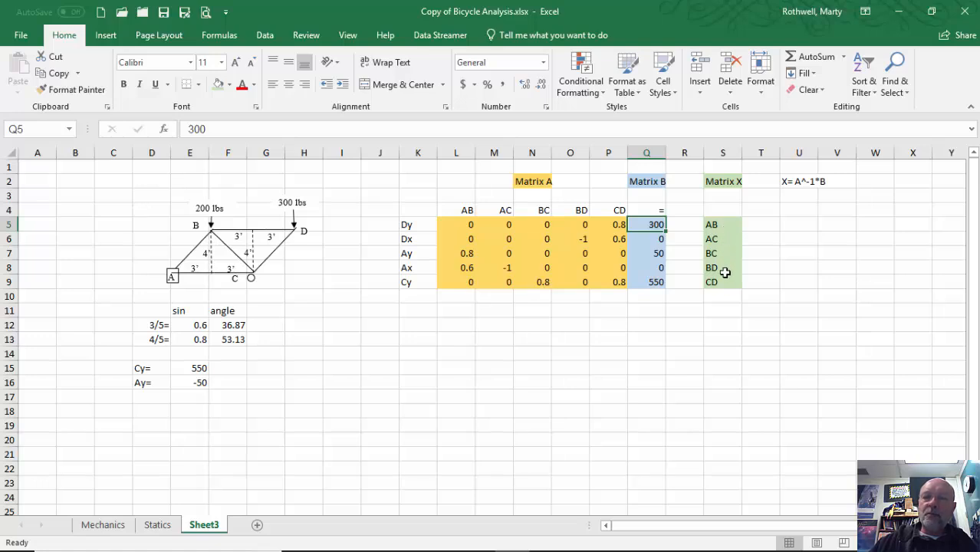
left_click(796, 184)
left_click(797, 207)
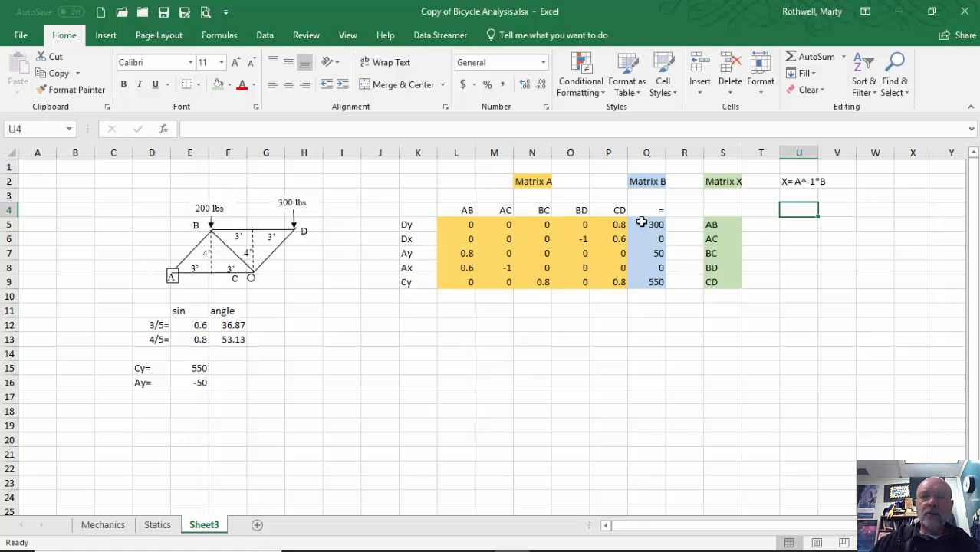
left_click(618, 227)
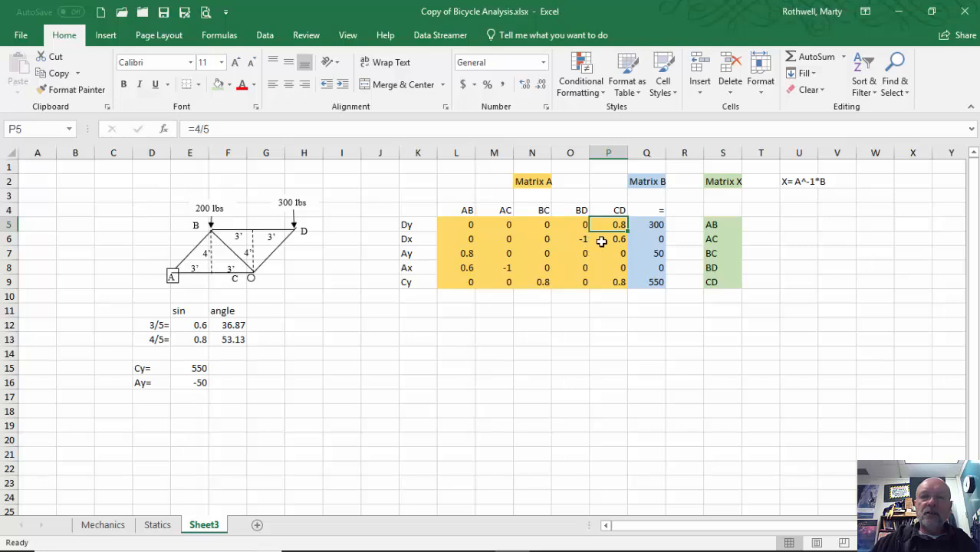
left_click(604, 241)
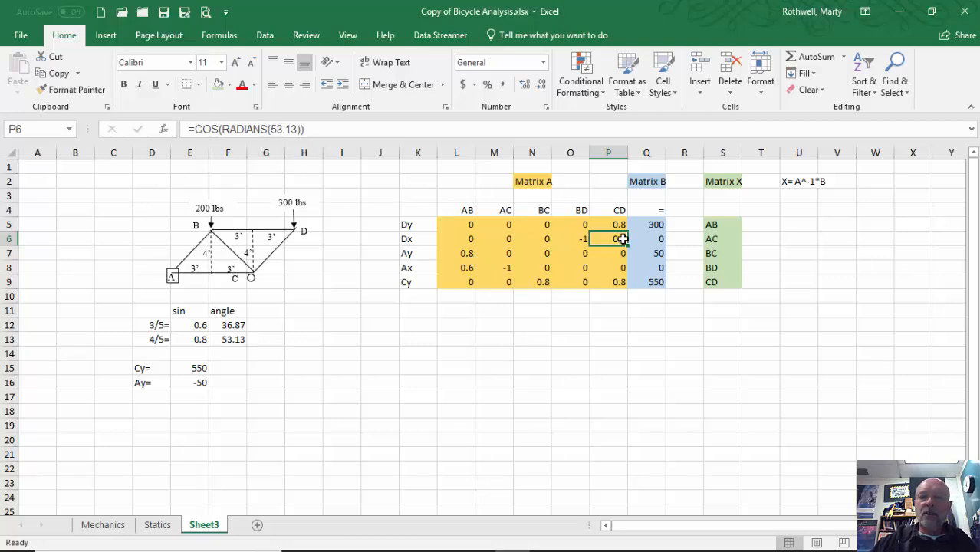
Check the AB, AC, BC and BD coefficients in Matrix A and the 550 load in Matrix B
left_click(467, 254)
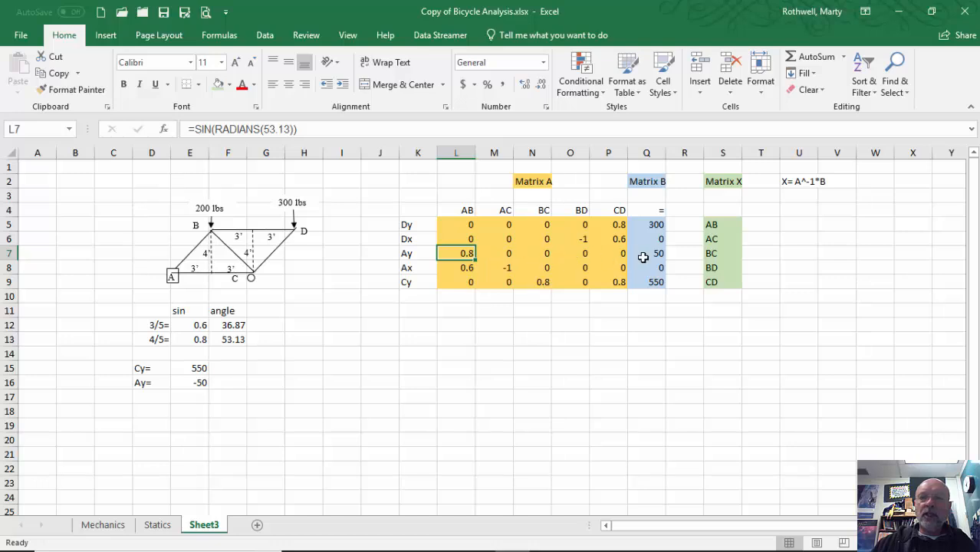
left_click(469, 268)
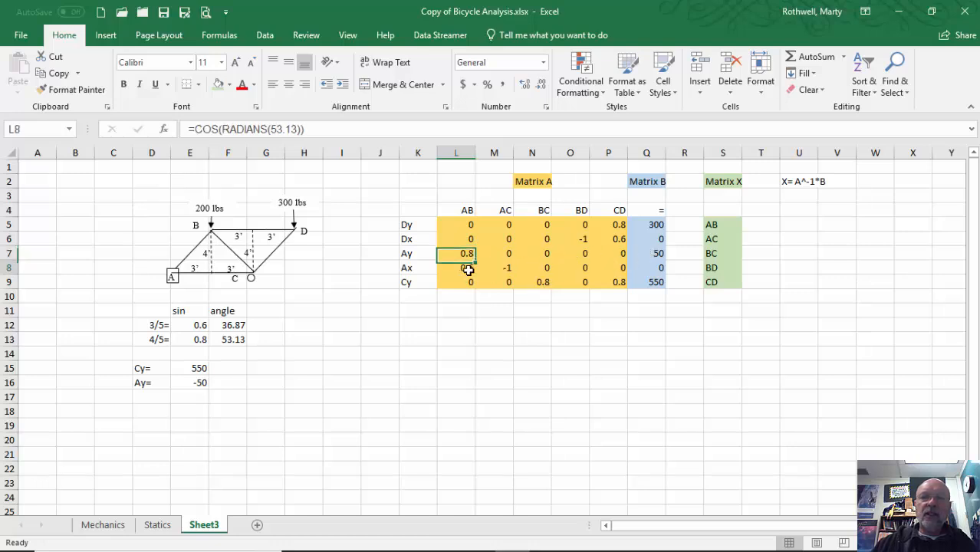
left_click(501, 267)
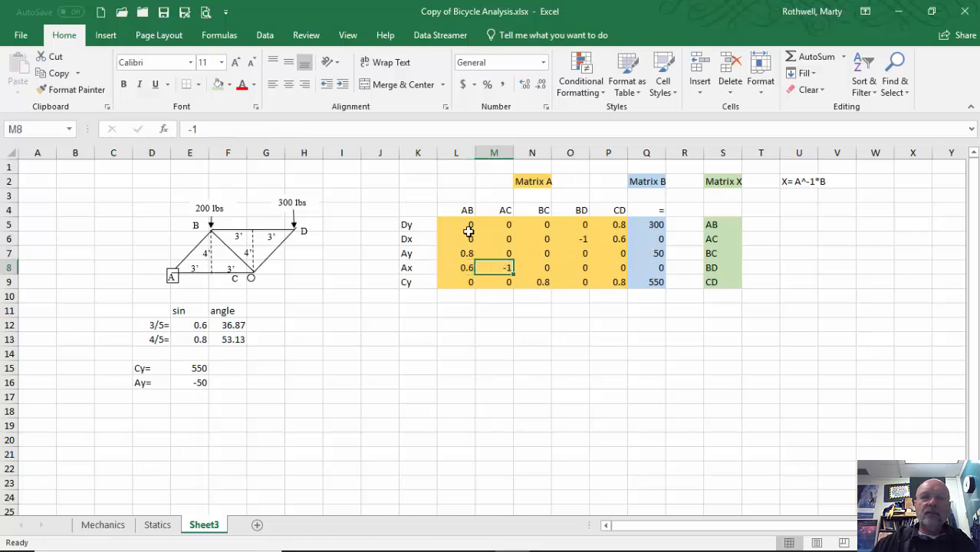
left_click(543, 282)
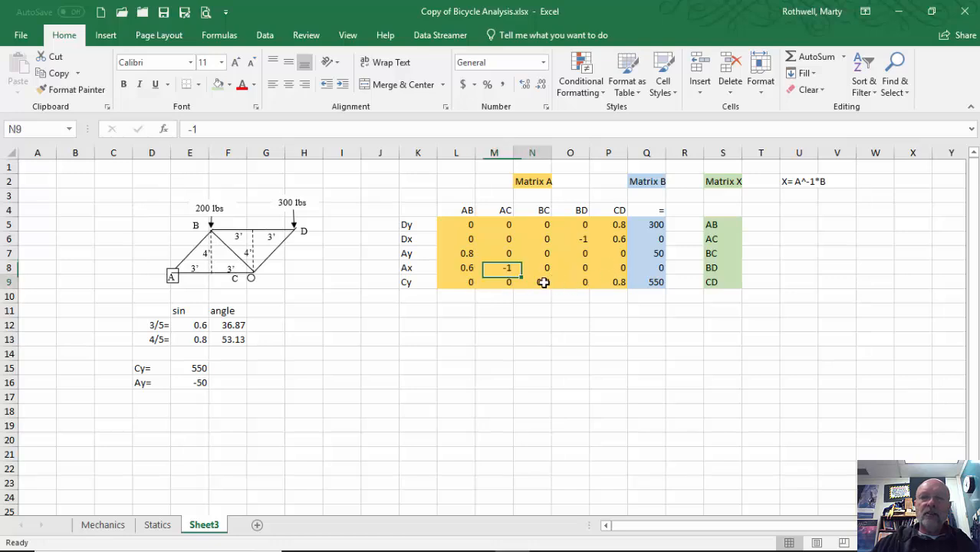
left_click(451, 227)
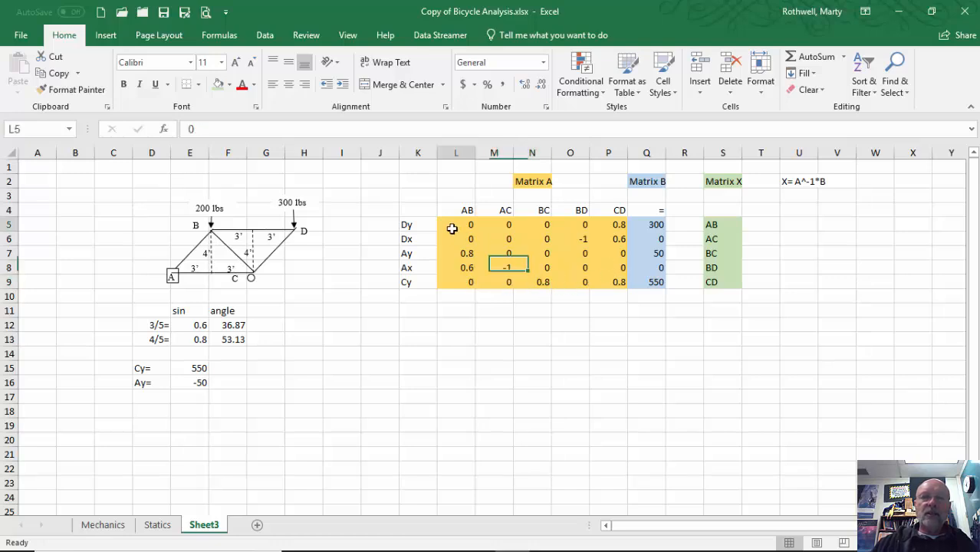
left_click(618, 226)
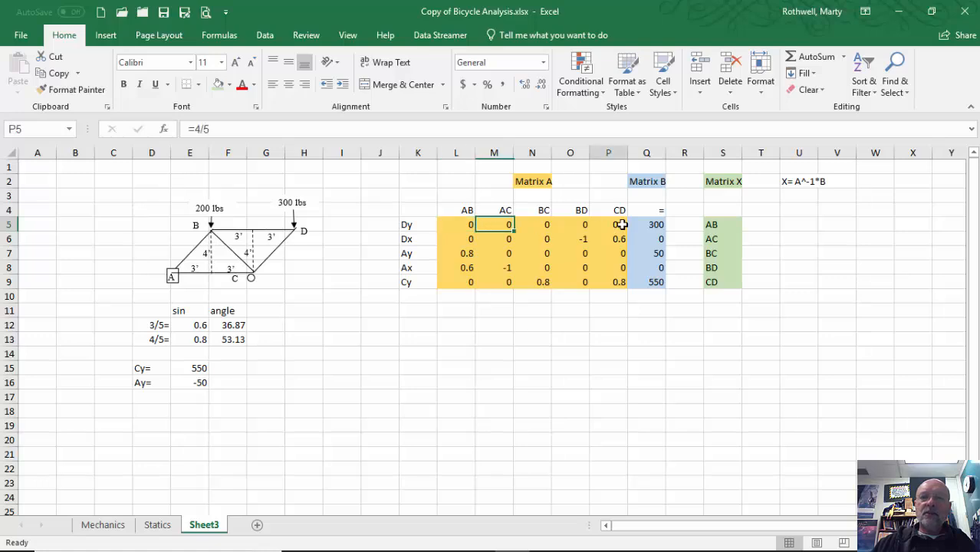
left_click(584, 240)
left_click(466, 254)
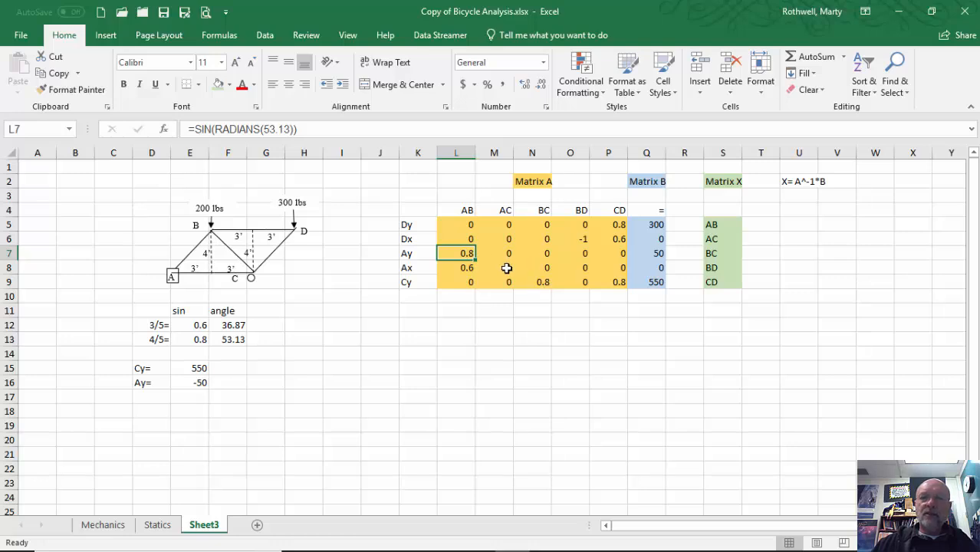
left_click(507, 268)
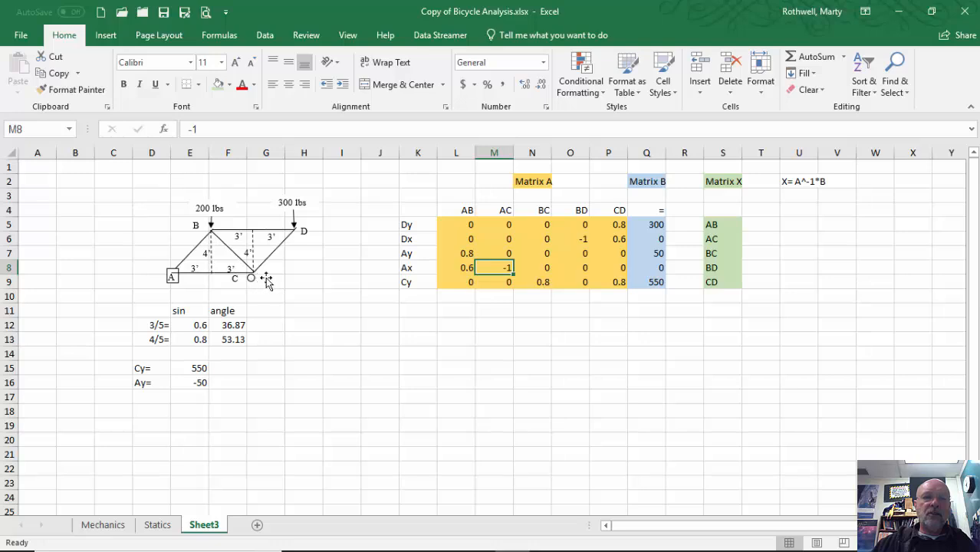
left_click(535, 283)
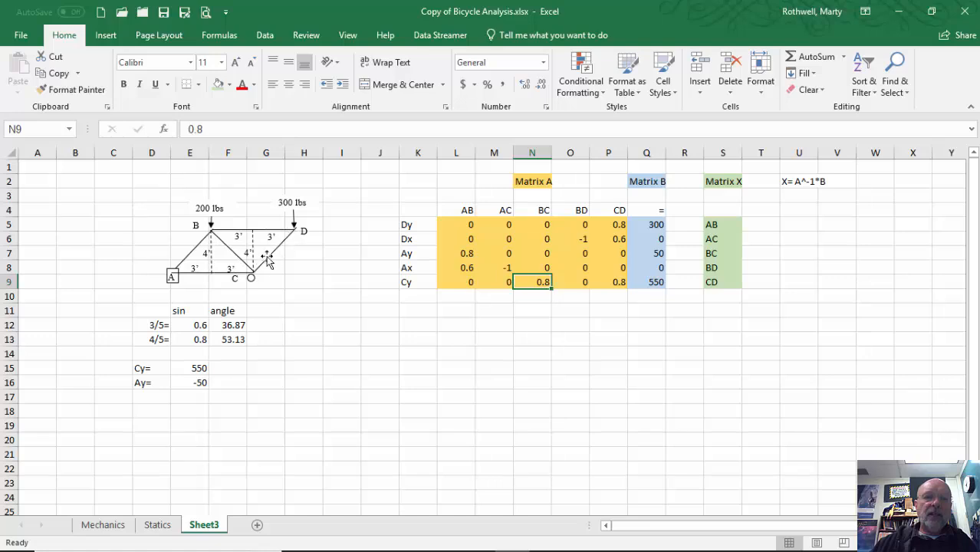
left_click(655, 281)
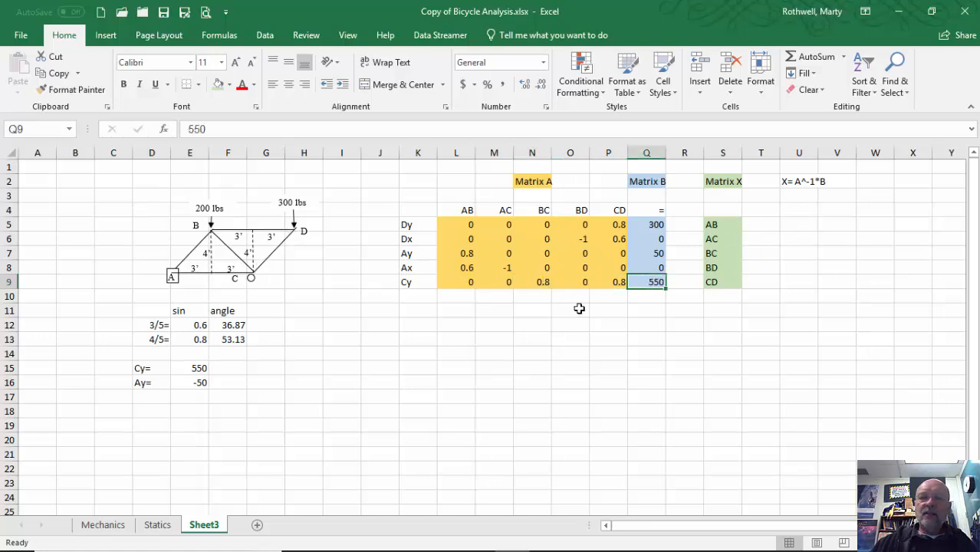
Enter {=MINVERSE(L5:P9)} as an array formula across the 5×5 range L11:P15
left_click(459, 310)
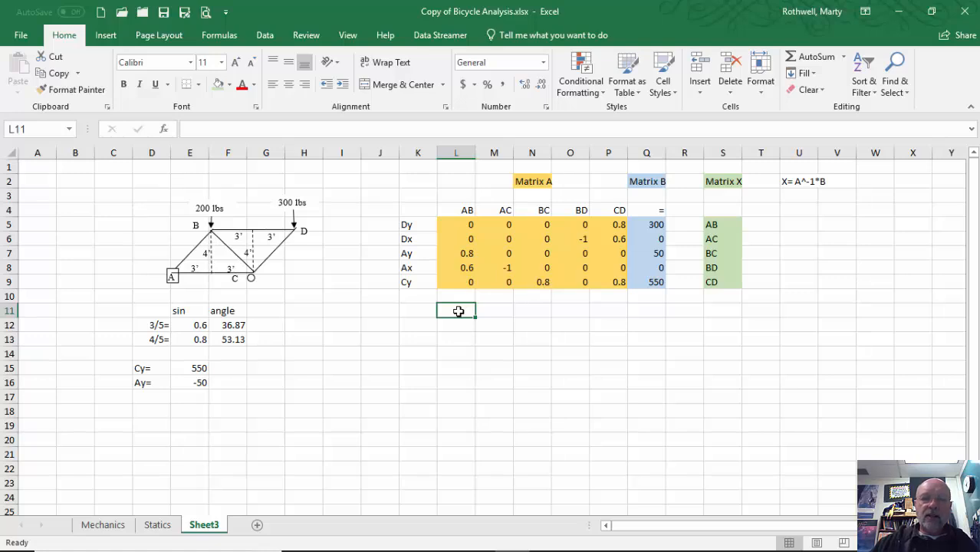
left_click_drag(467, 309, 611, 376)
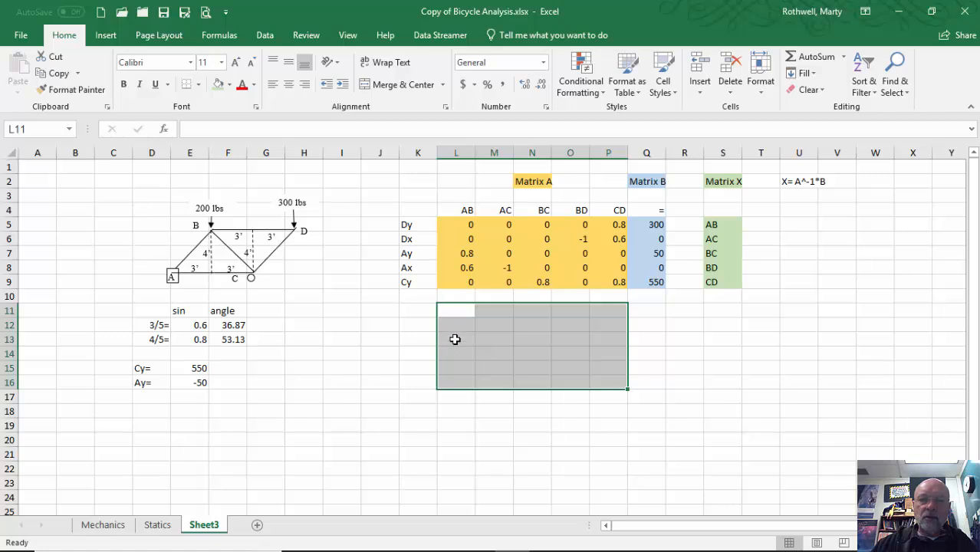
left_click(454, 308)
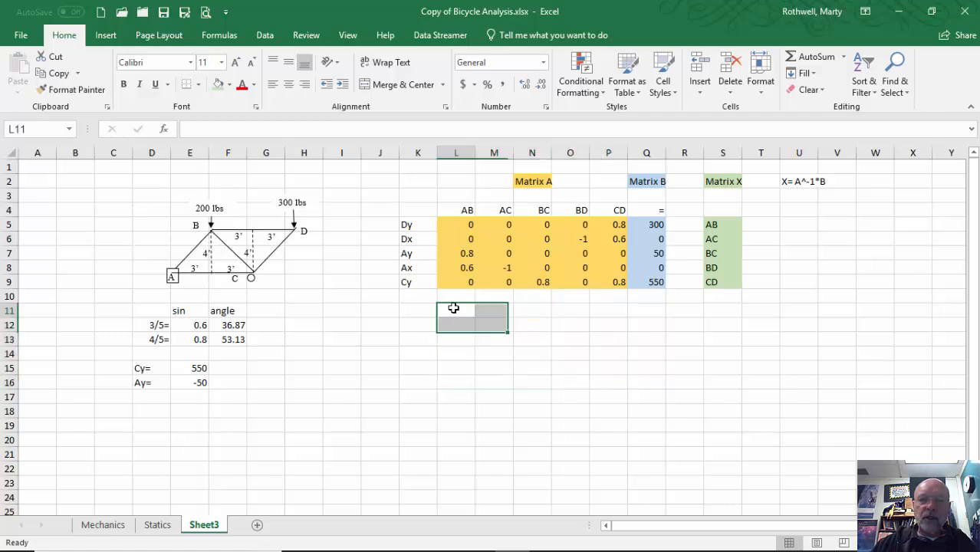
left_click_drag(454, 308, 597, 366)
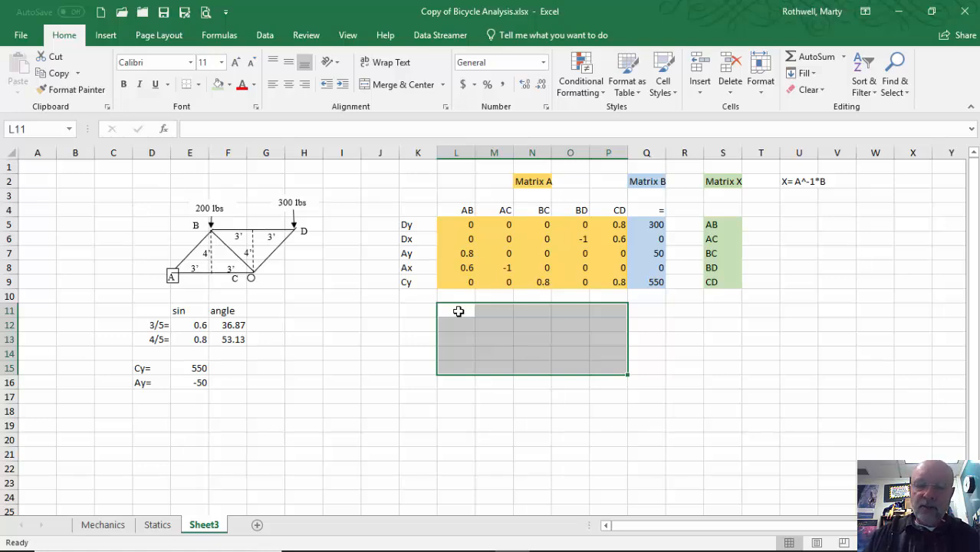
type("=m")
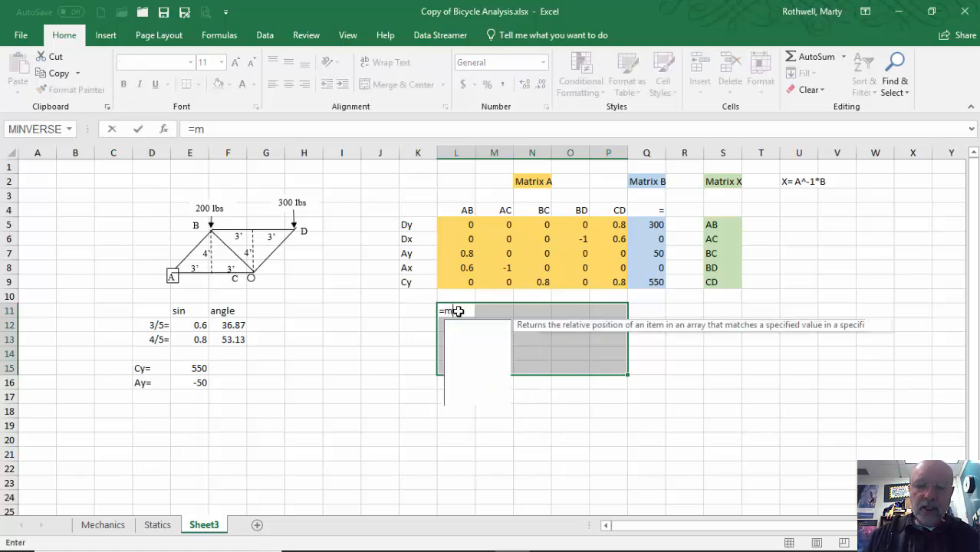
type("inverse(")
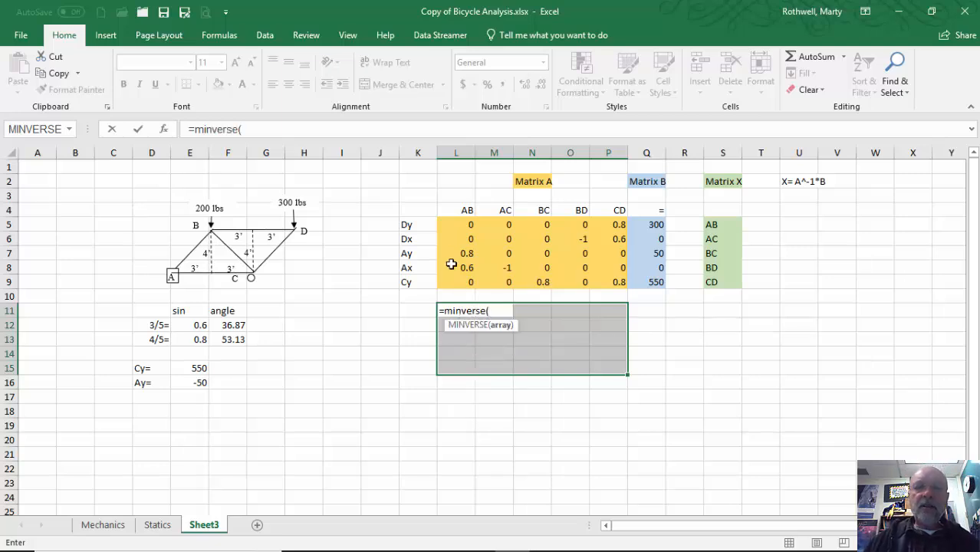
left_click_drag(463, 223, 596, 283)
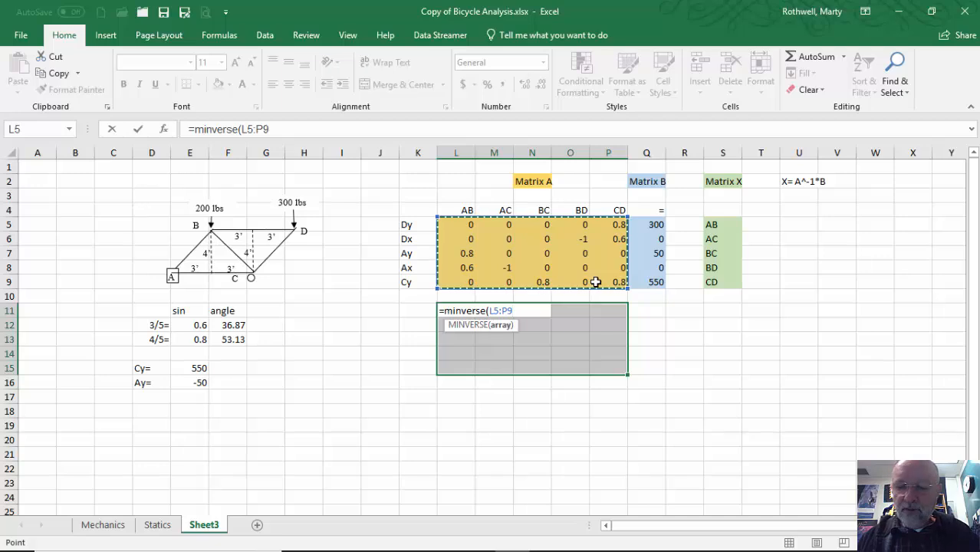
key("ctrl+shift+Return")
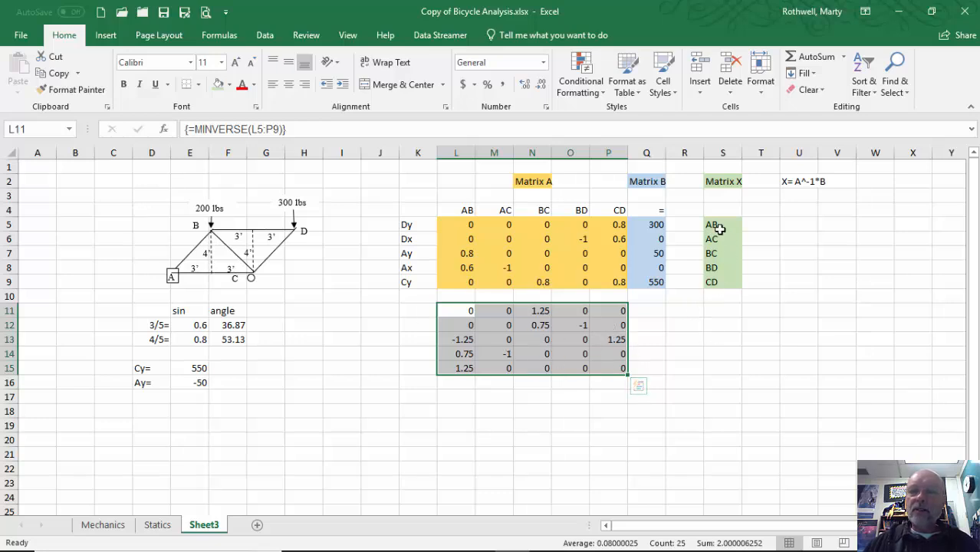
left_click(719, 313)
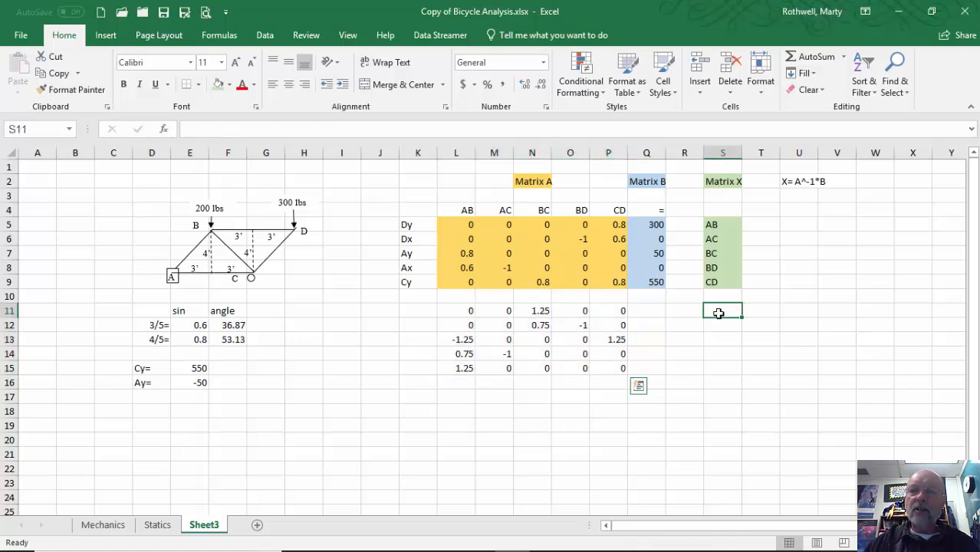
Enter {=MMULT(L11:P15,Q5:Q9)} in S11:S15, yielding 62.5, 37.5, 312.5, 225 and 375
left_click_drag(719, 313, 724, 370)
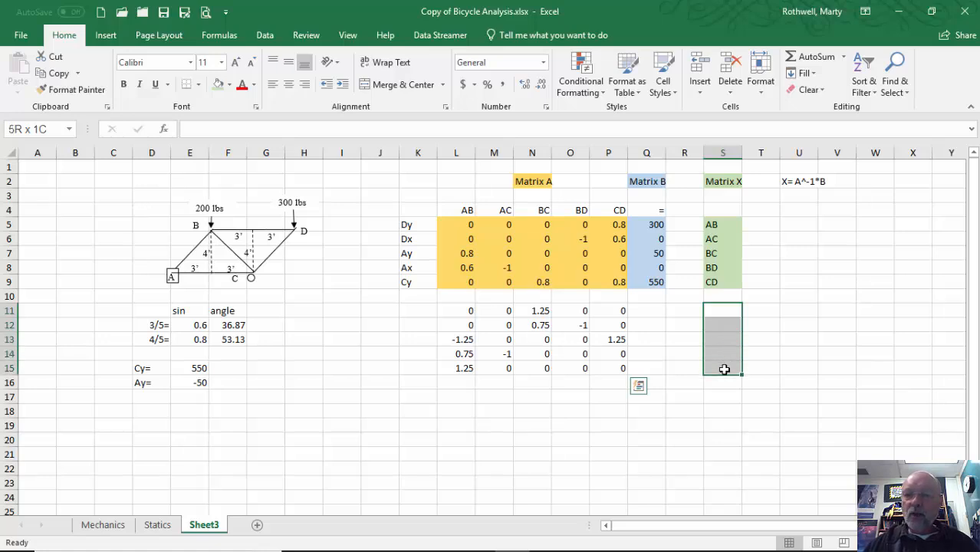
left_click_drag(724, 369, 725, 366)
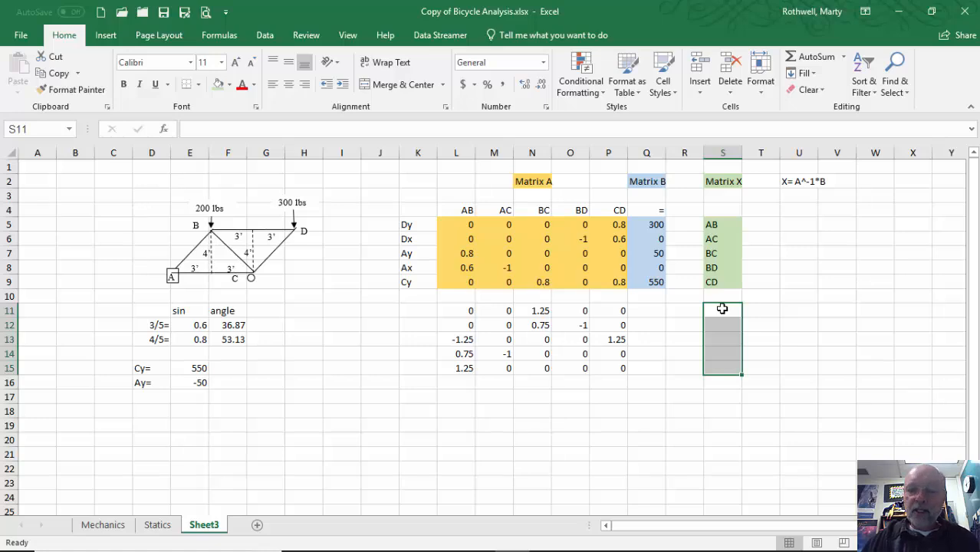
type("=")
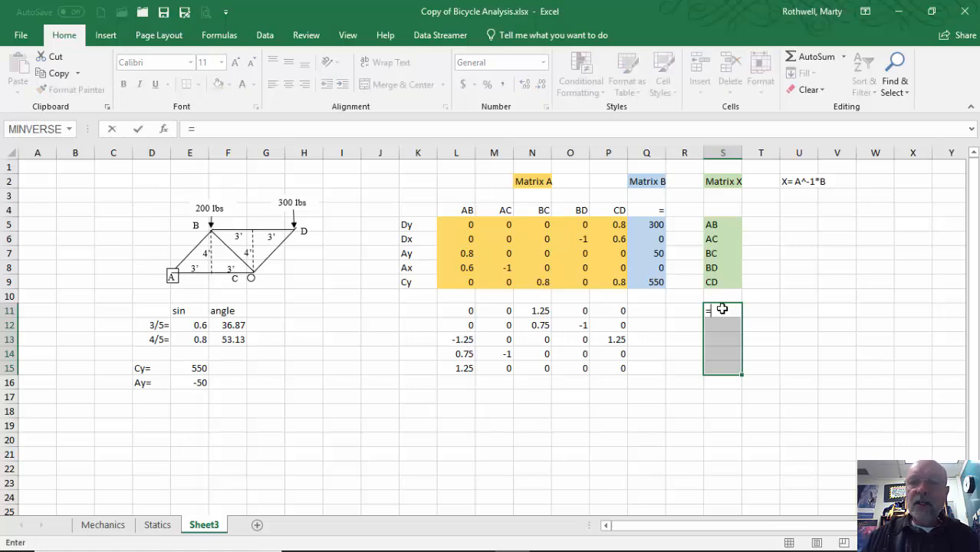
type("m")
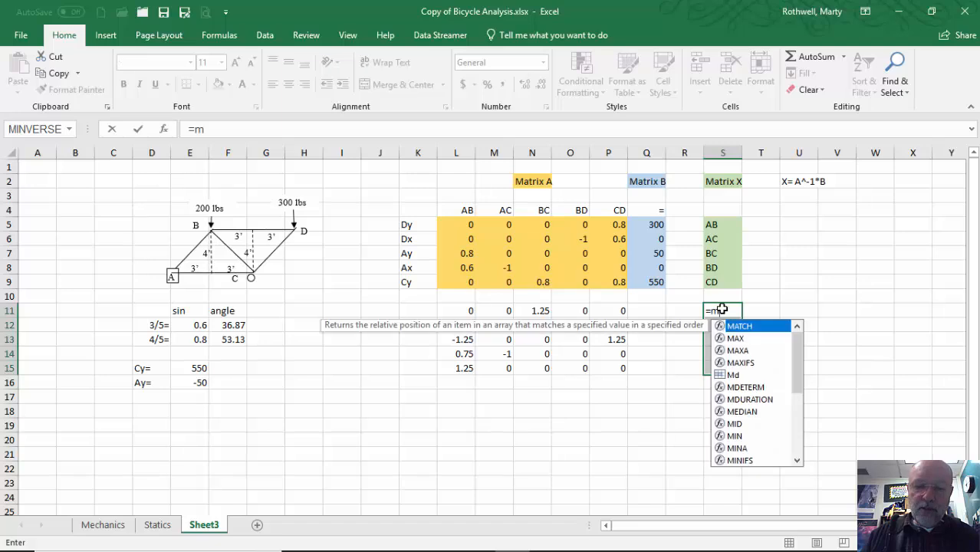
type("ult")
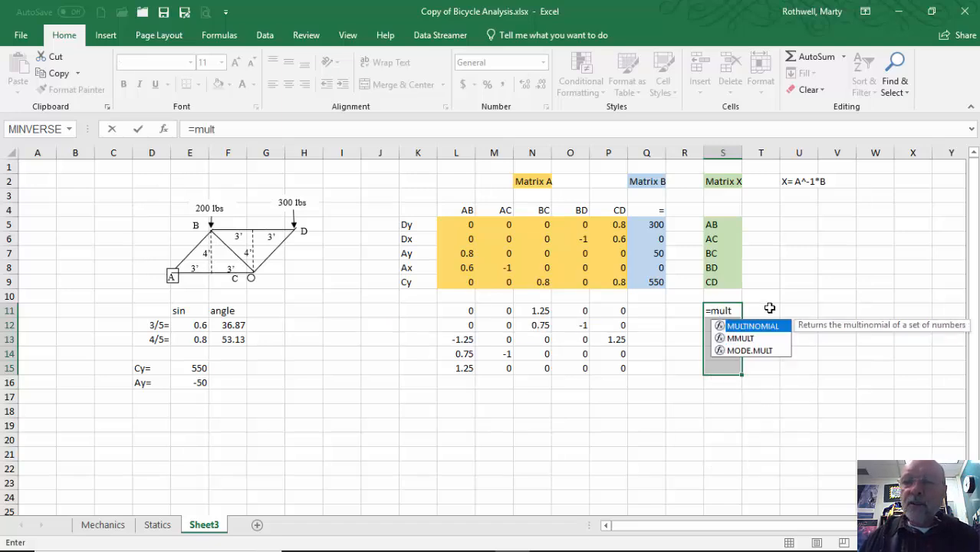
key("BackSpace")
key("BackSpace")
key("BackSpace")
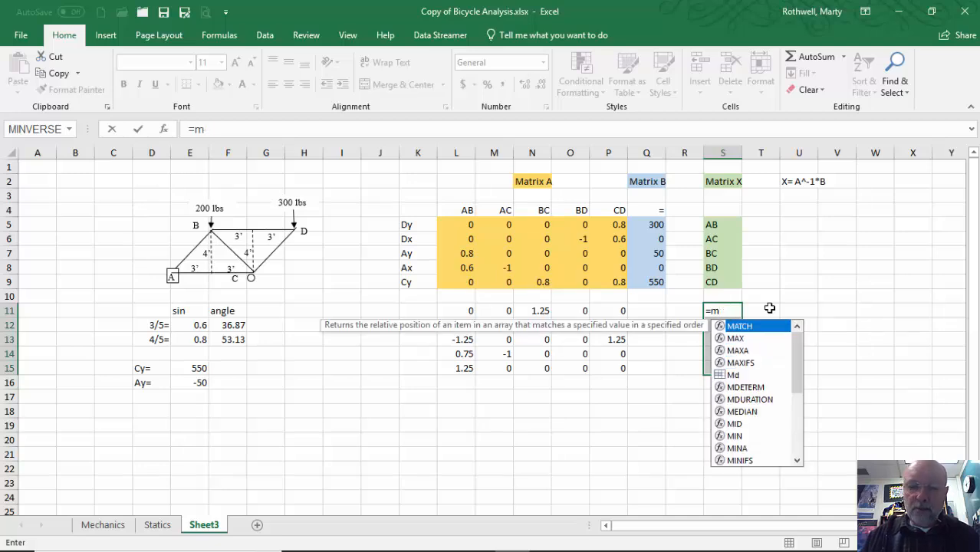
type("mult")
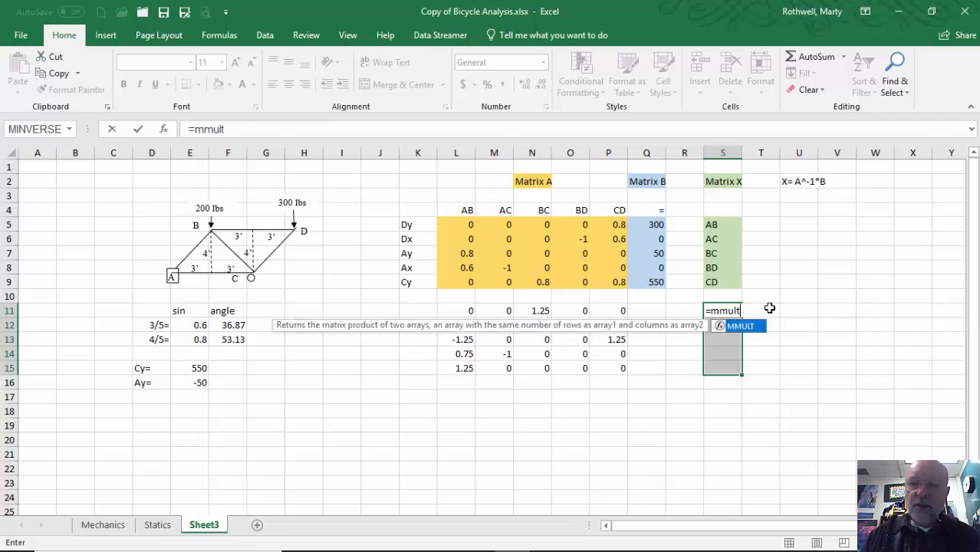
type("(")
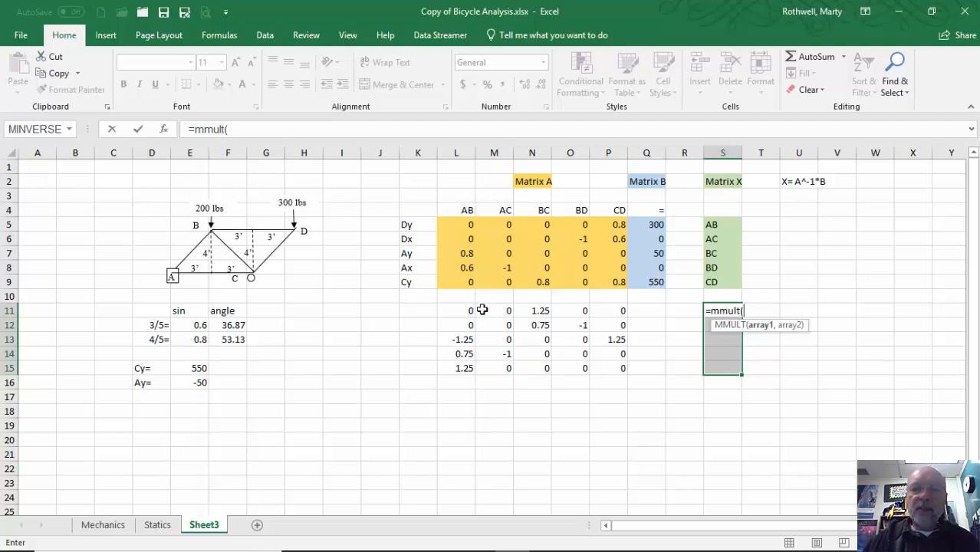
left_click_drag(465, 310, 602, 369)
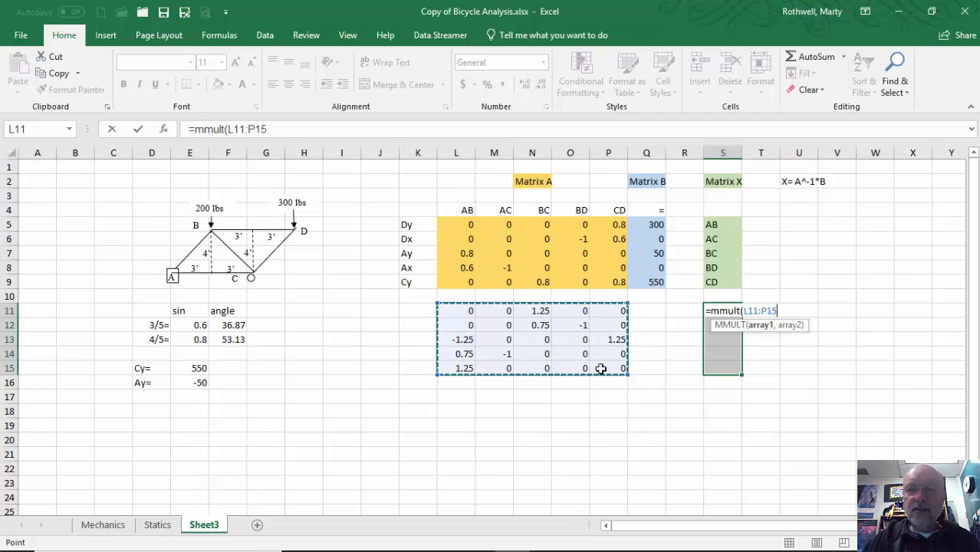
type(",")
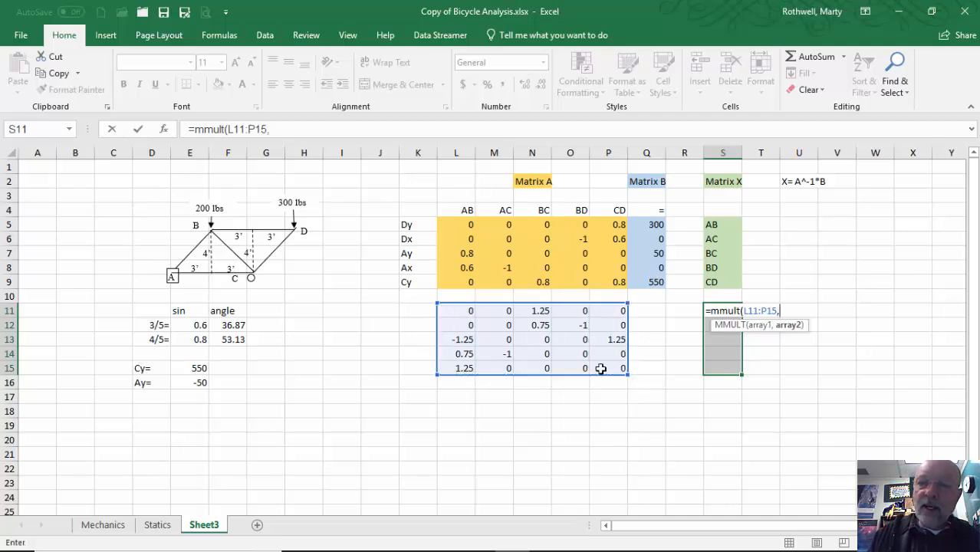
left_click(650, 225)
left_click_drag(651, 225, 652, 280)
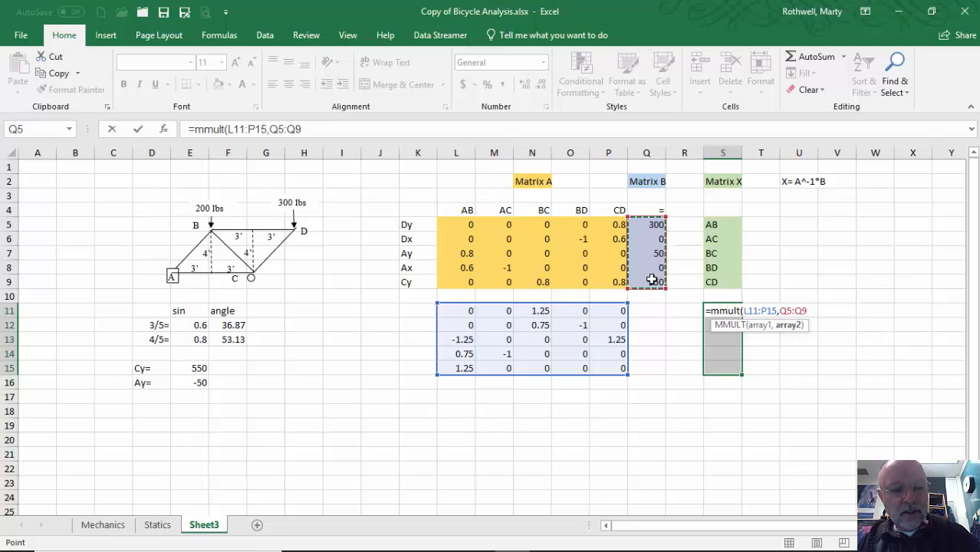
key("ctrl+shift+Return")
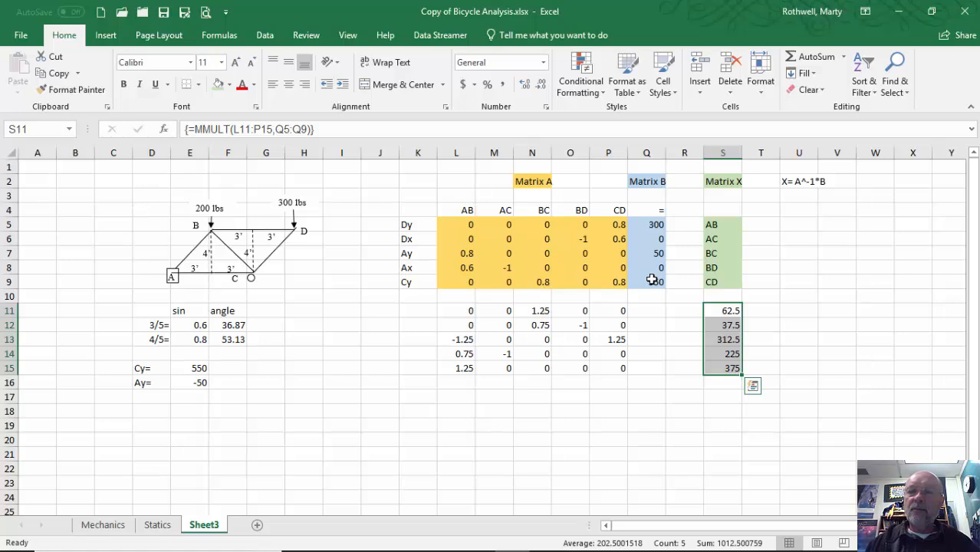
Copy the member labels AB through CD from S5:S9 into T11:T15
left_click_drag(712, 224, 718, 278)
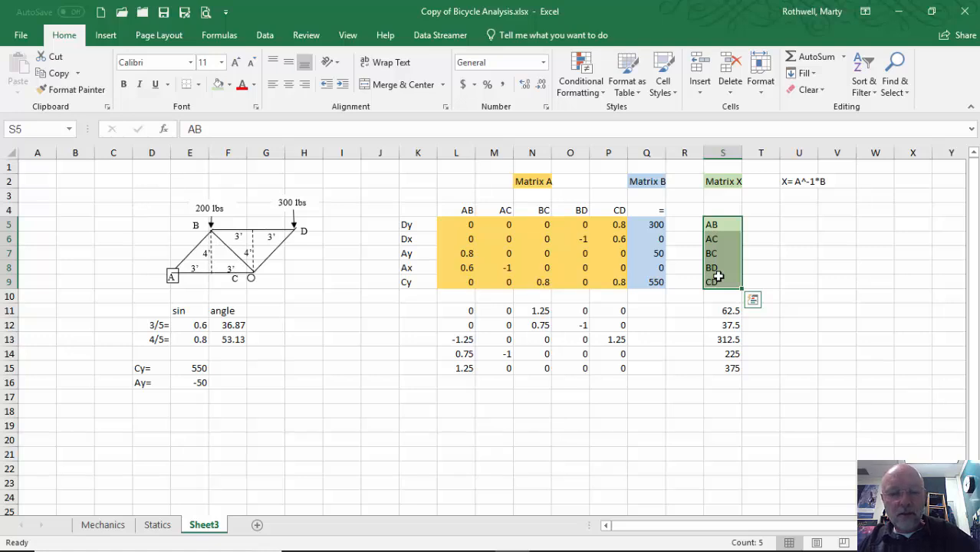
key("ctrl+c")
left_click(764, 313)
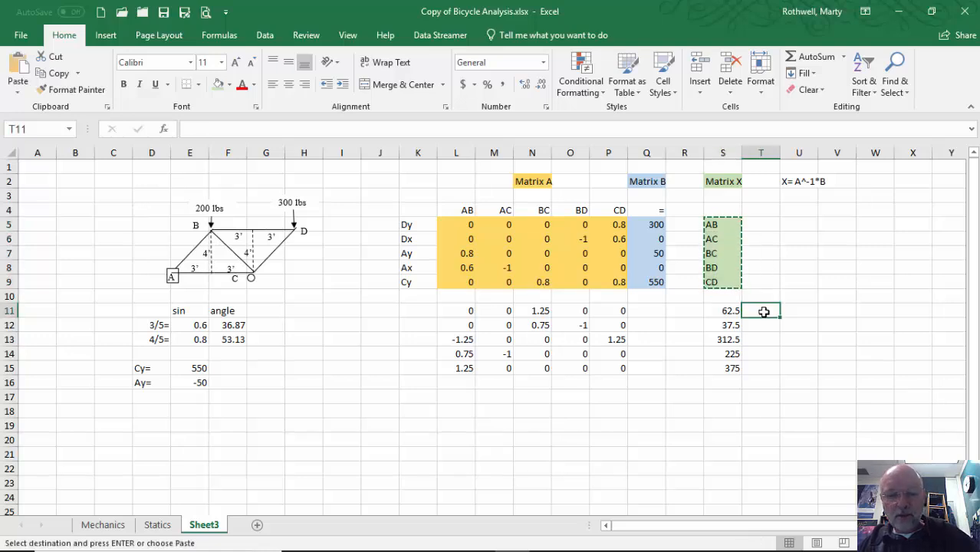
key("ctrl+v")
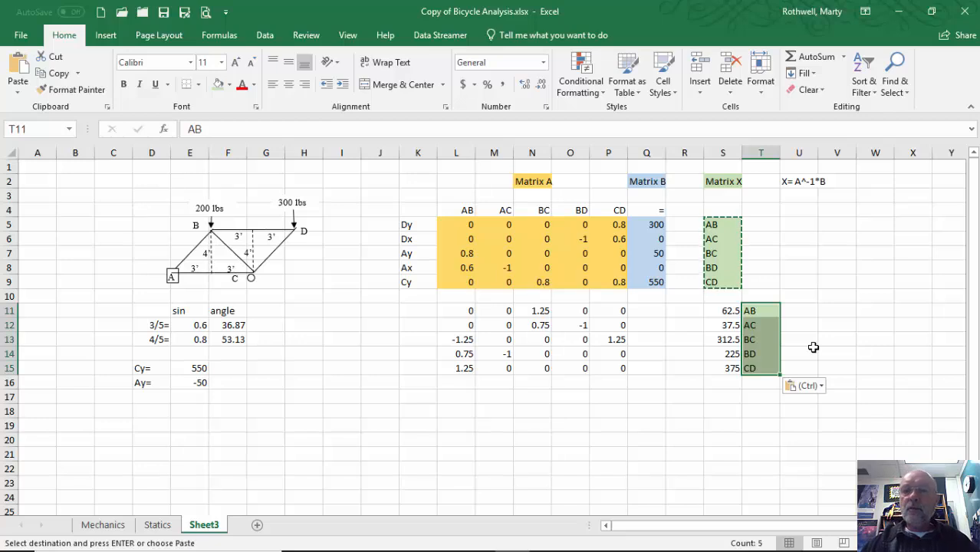